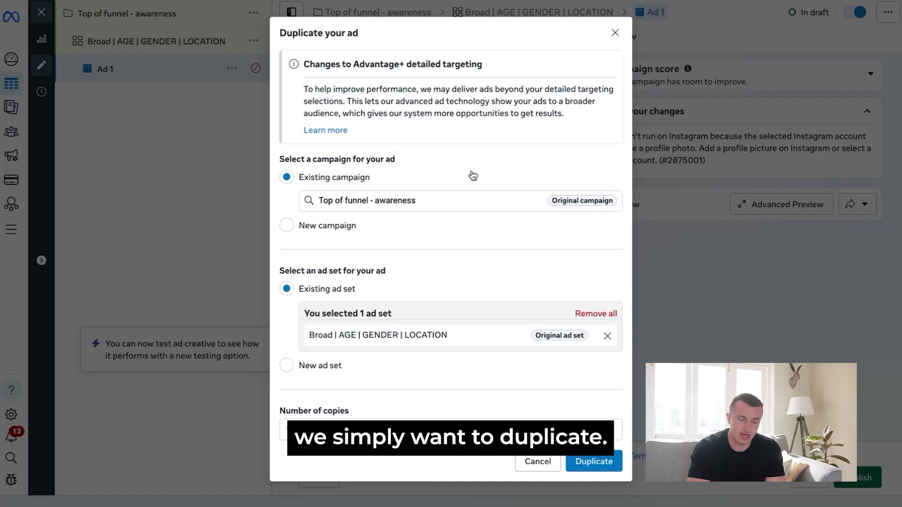
Duplicate Ad 1 within its existing campaign and ad set as Ad 2, and check the Instagram posts available for it.
click(587, 455)
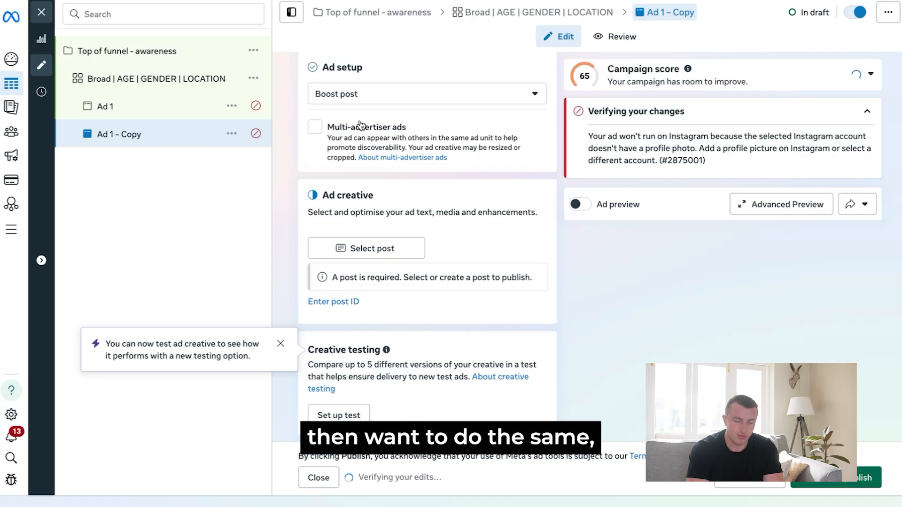
scroll(360, 125, up, 4)
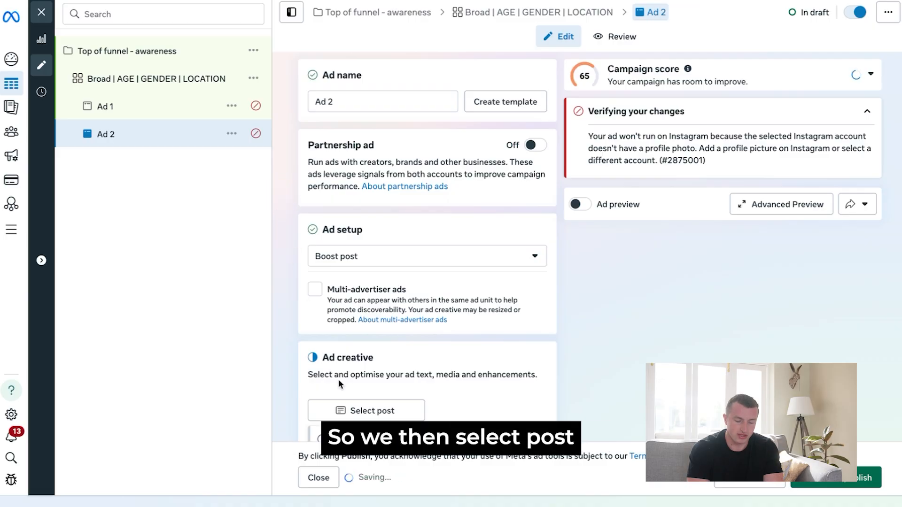
click(353, 410)
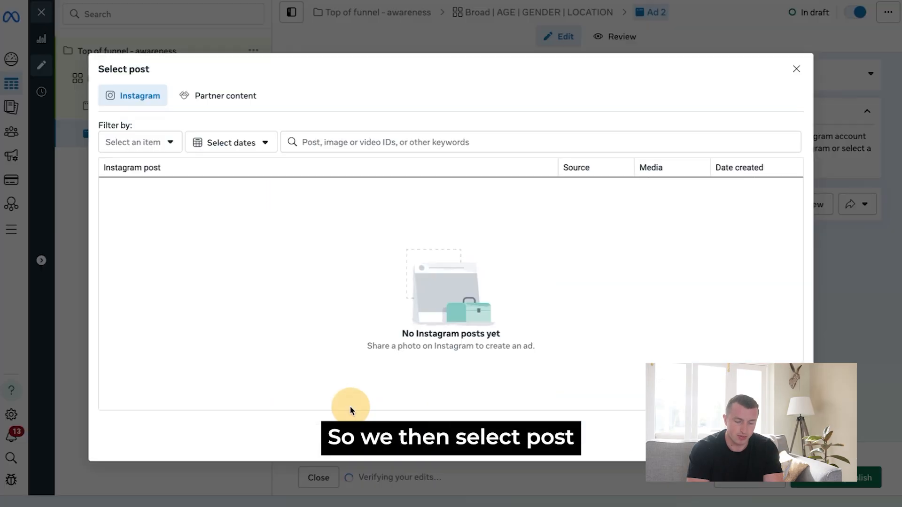
click(797, 69)
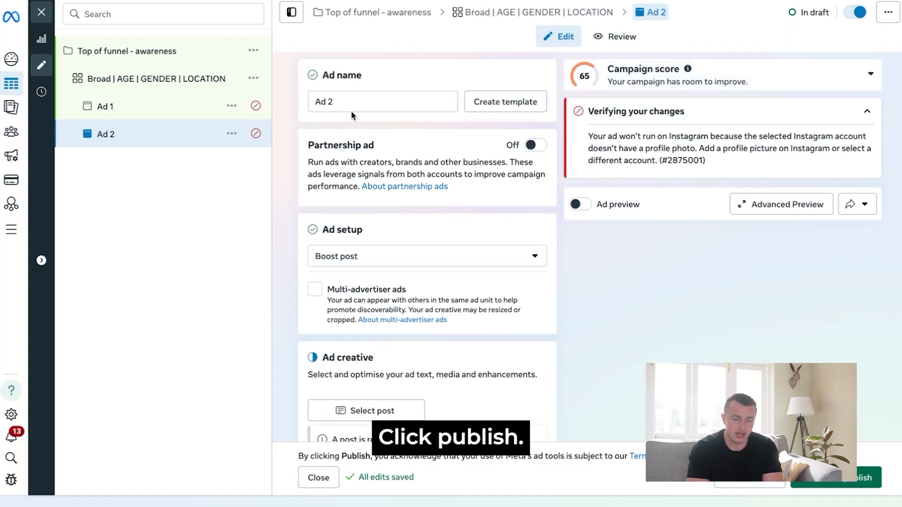
Duplicate Ad 2 within the same ad set and name the copy Ad 3.
click(231, 134)
click(241, 180)
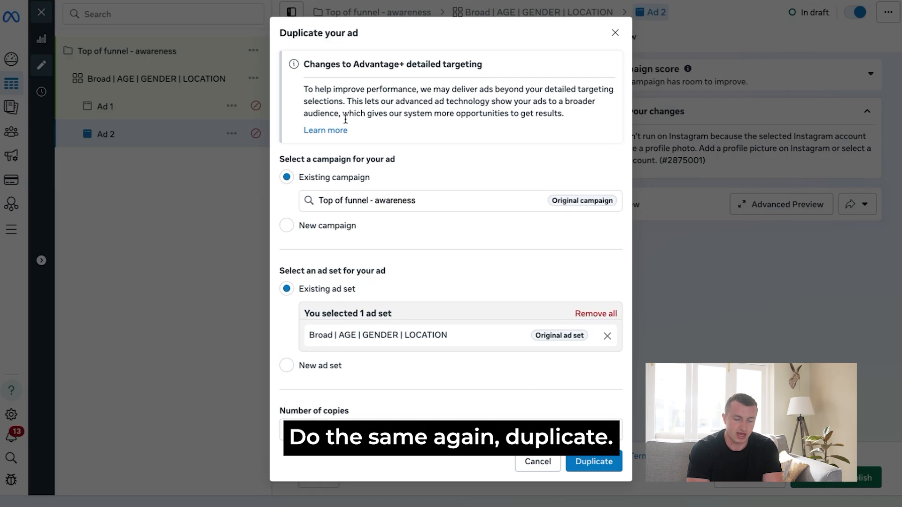
click(592, 462)
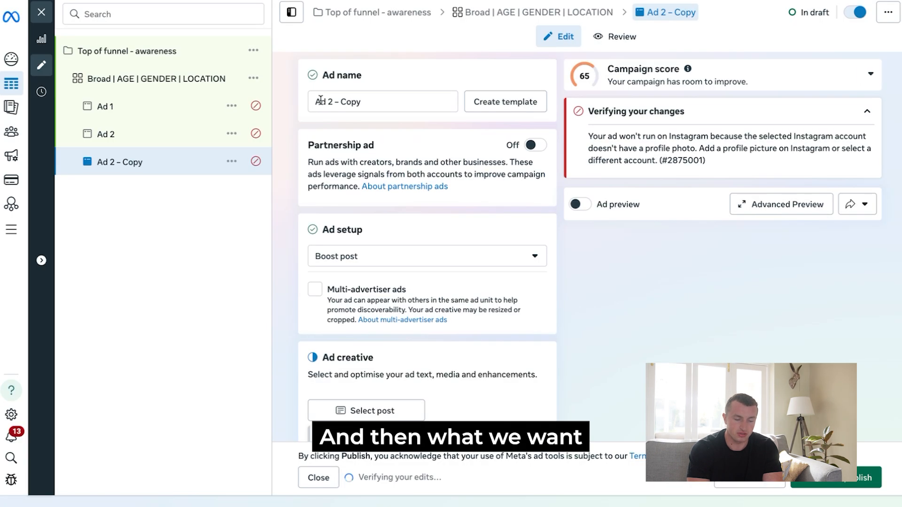
drag(329, 102, 461, 117)
text(3)
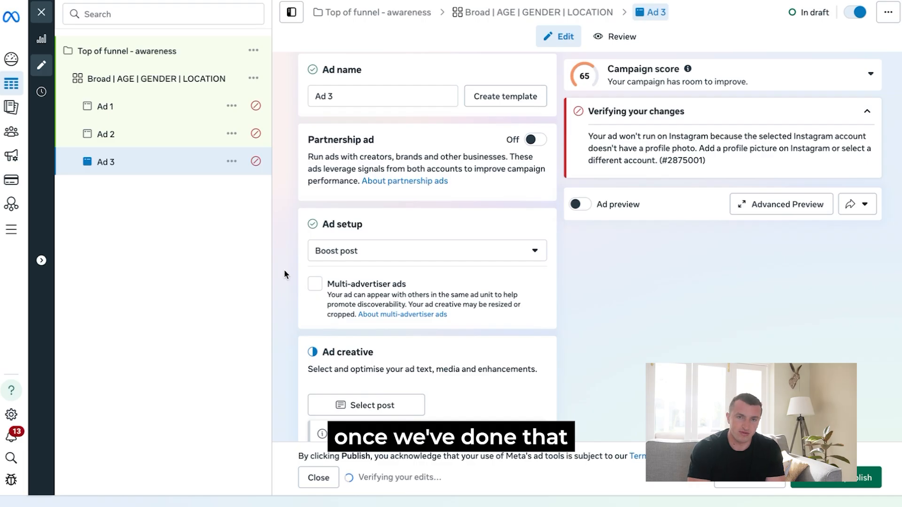
Duplicate the Broad ad set once with its original setup inside the Top of funnel - awareness campaign.
click(253, 78)
click(259, 126)
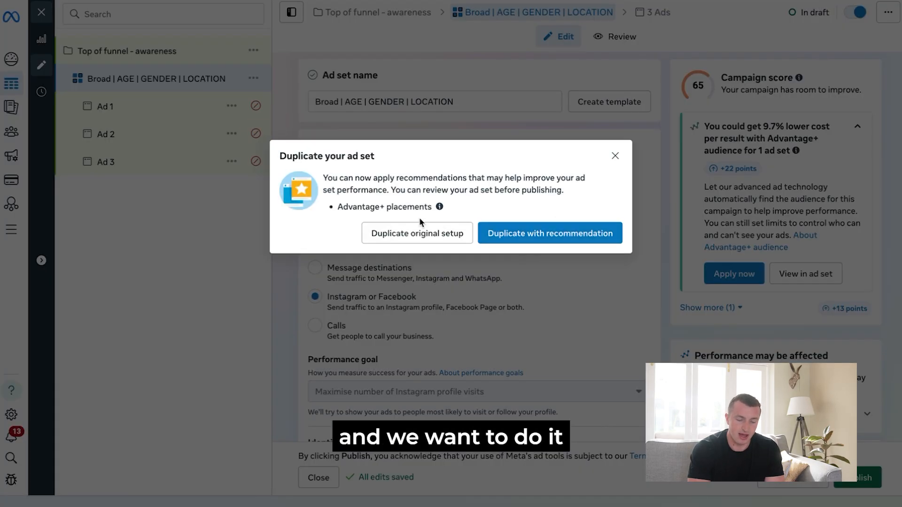
click(414, 235)
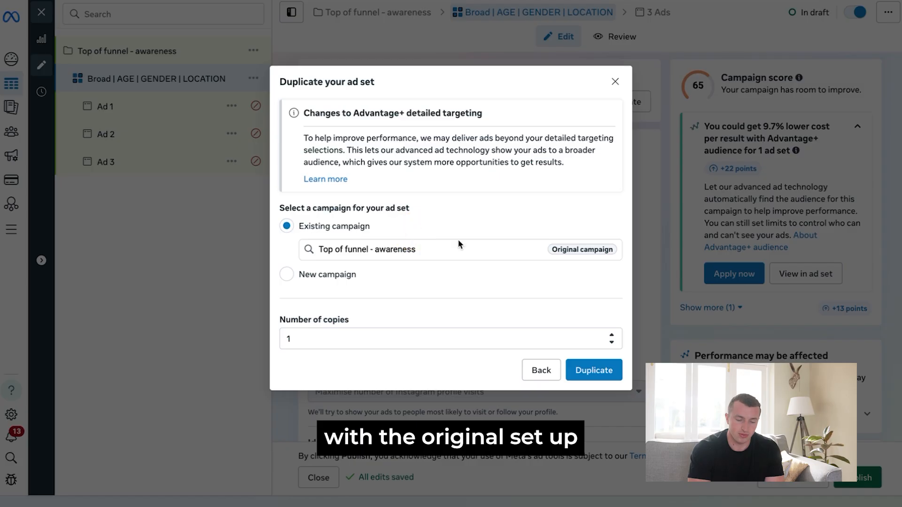
click(596, 371)
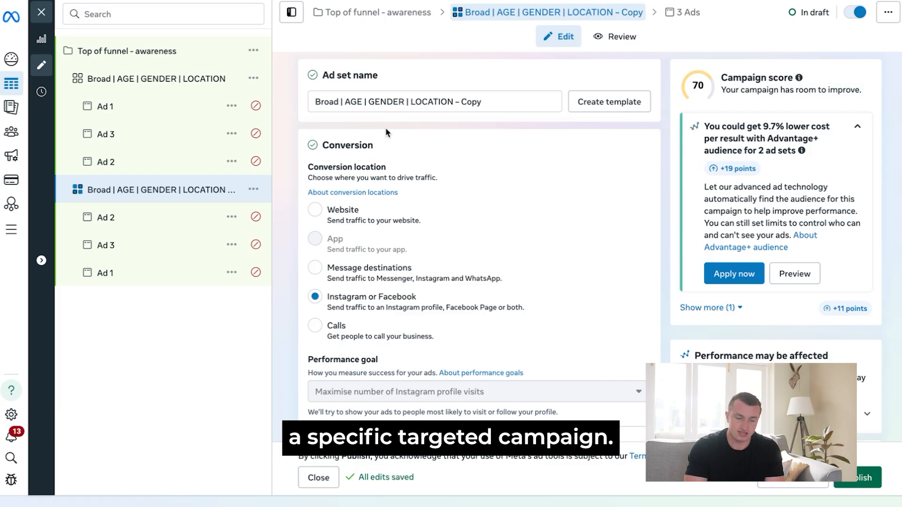
Rename the copied ad set to Lookalike | AGE | GENDER | LOCATION.
click(321, 100)
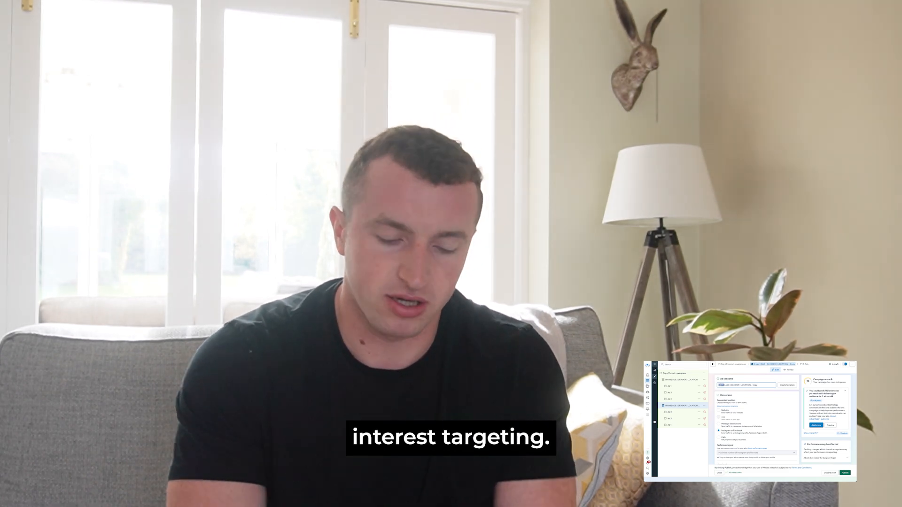
key(BackSpace)
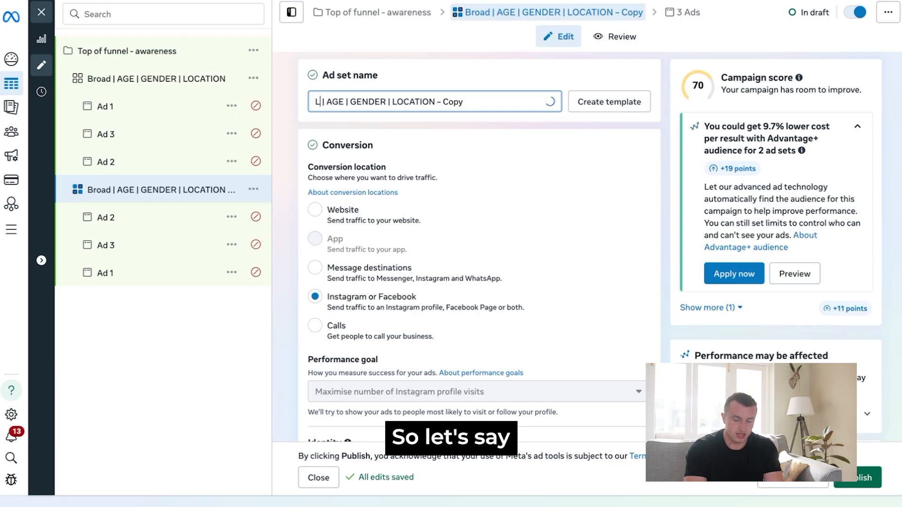
text(Loo)
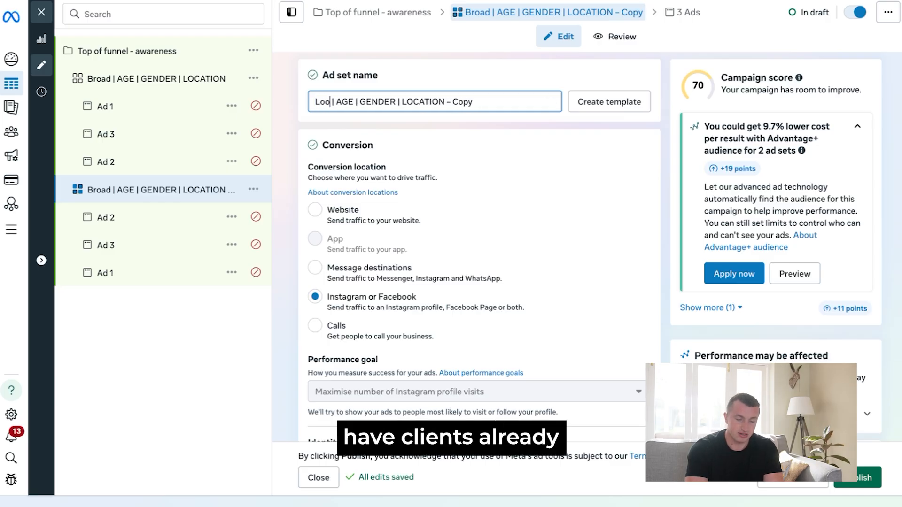
text(kalike)
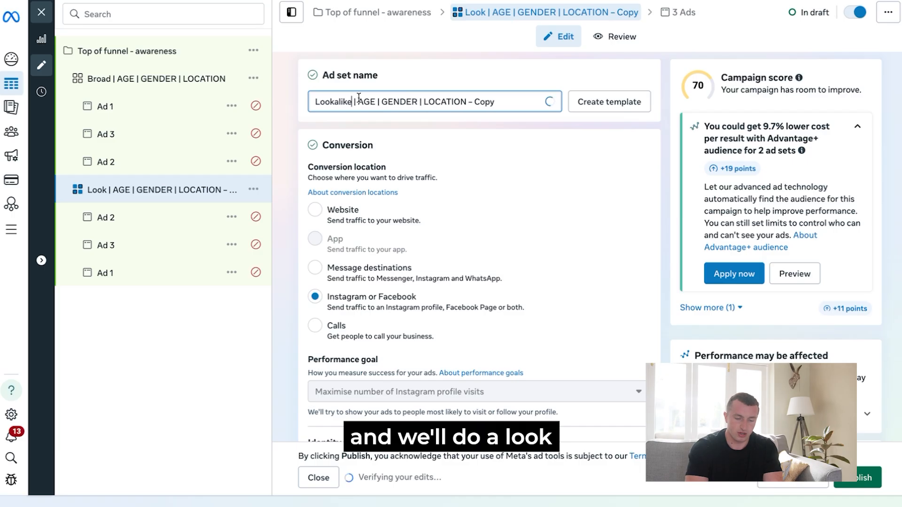
key(BackSpace)
key(BackSpace)
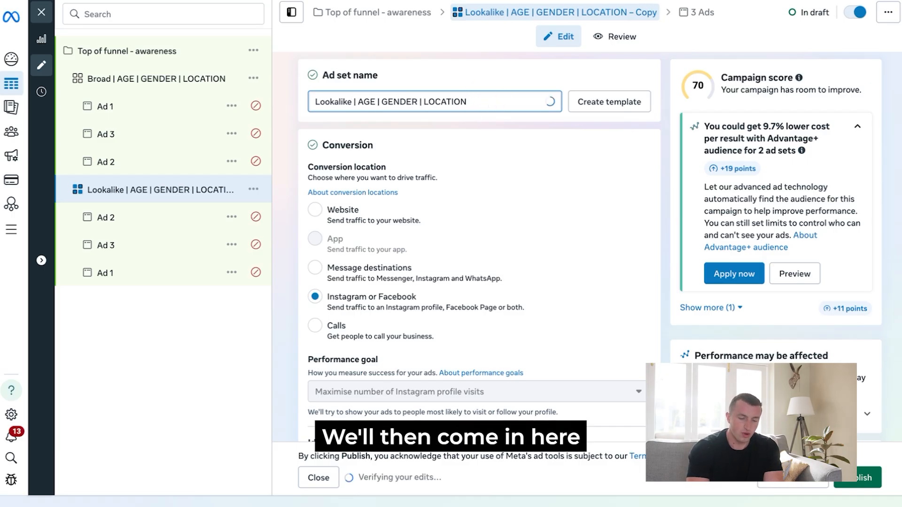
Try to create a custom audience from a customer list for the Lookalike ad set.
scroll(465, 188, down, 10)
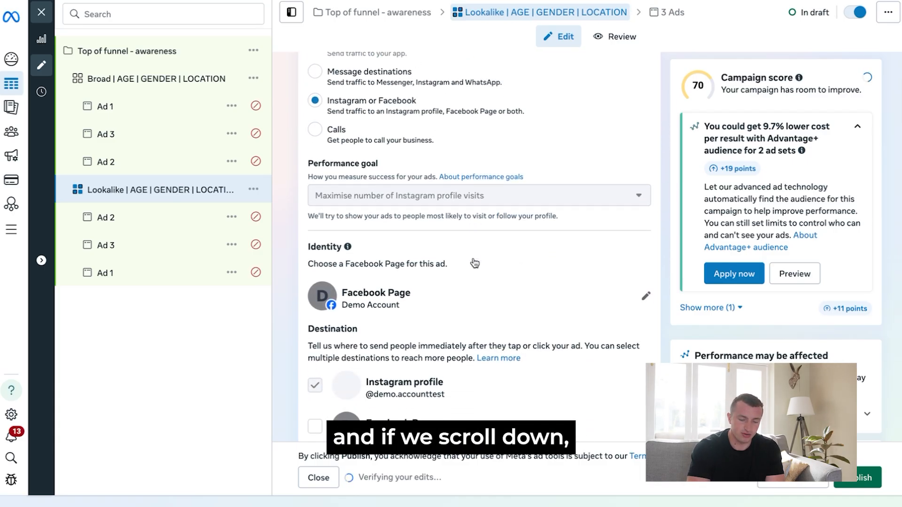
scroll(473, 258, down, 15)
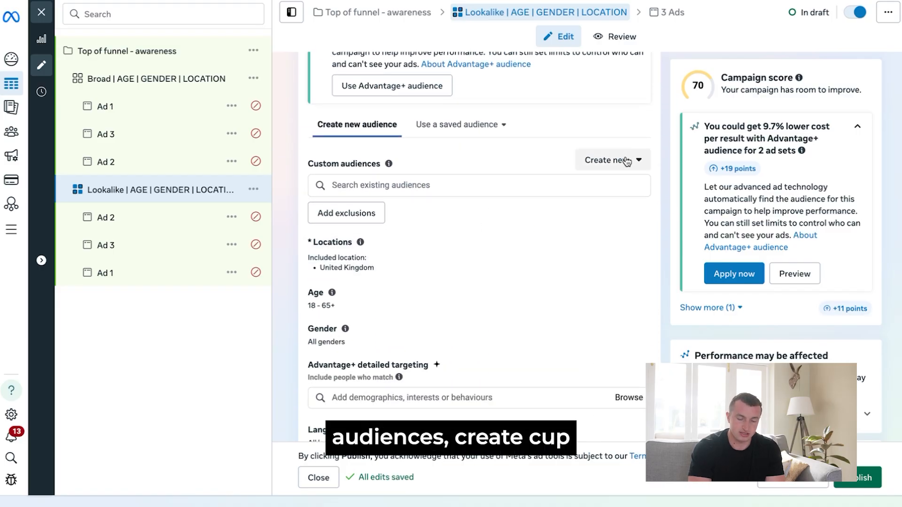
click(627, 161)
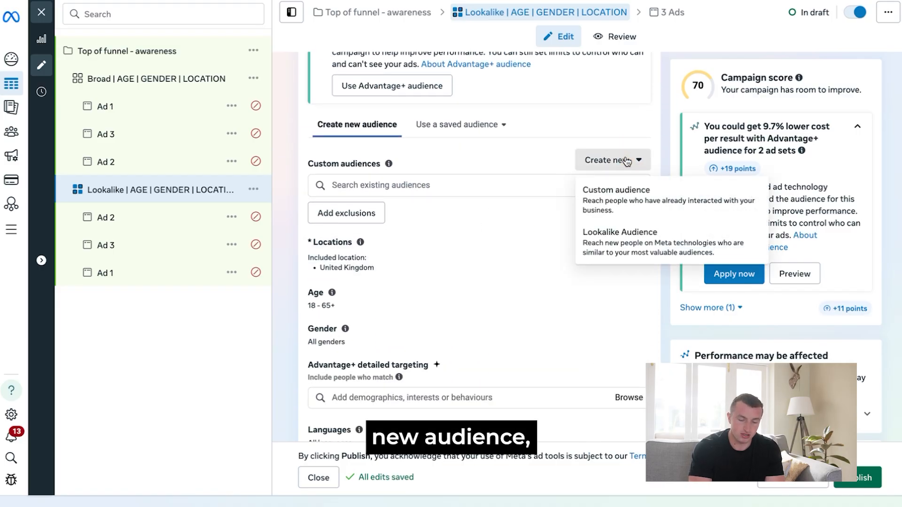
click(638, 196)
click(518, 153)
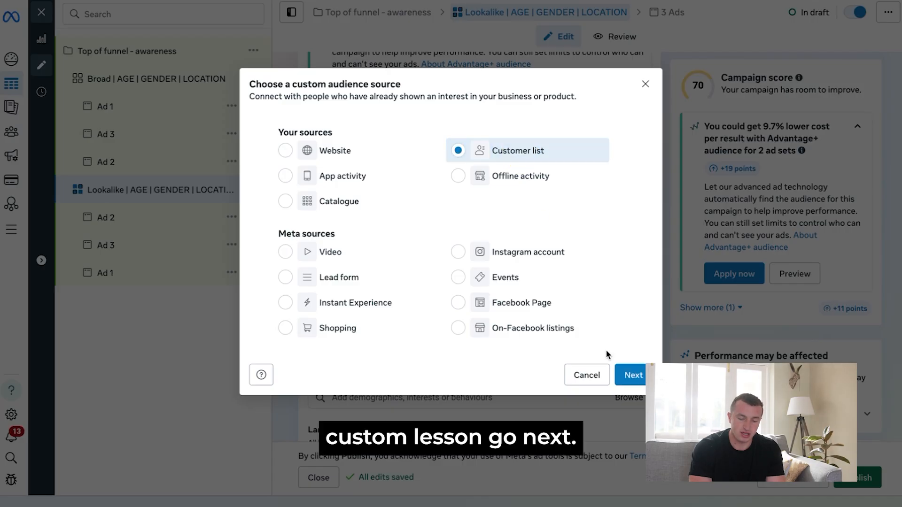
click(638, 380)
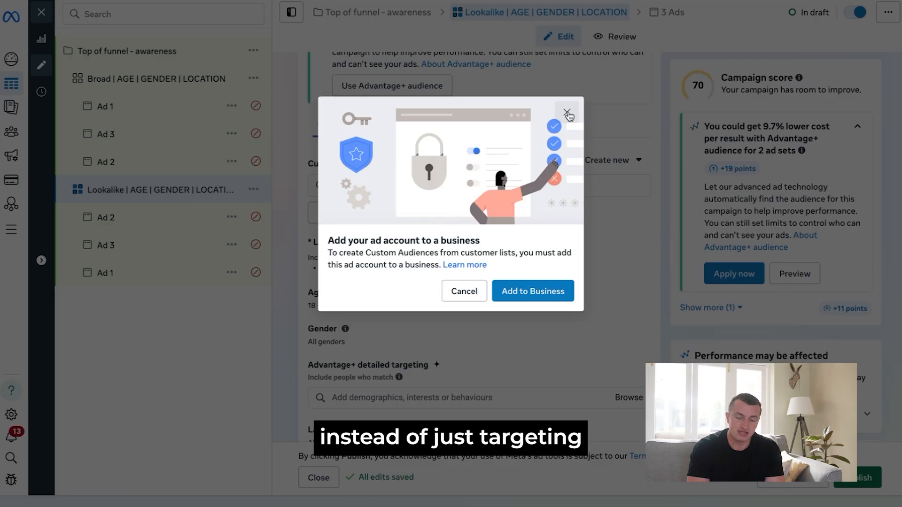
click(567, 112)
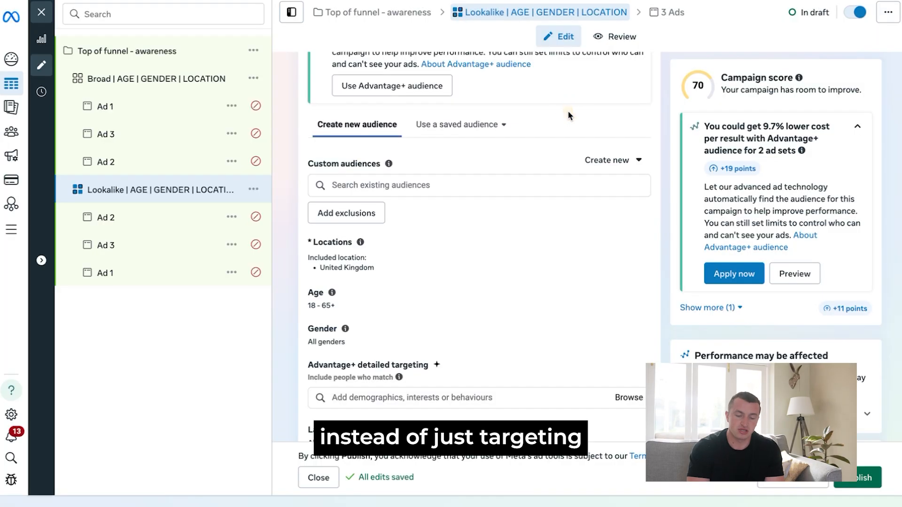
Try out a new lookalike audience based on the 365 day engagement source with different audience sizes, and close it without creating it.
click(609, 159)
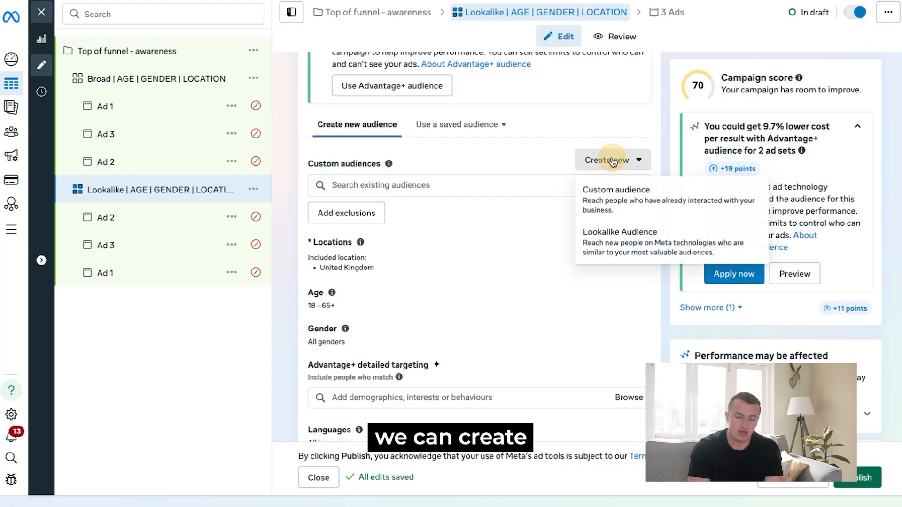
click(624, 244)
click(415, 122)
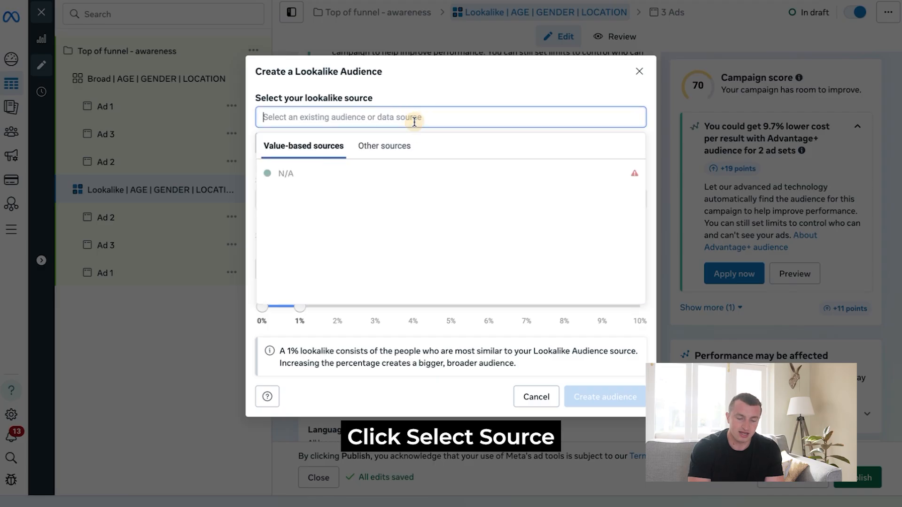
click(381, 145)
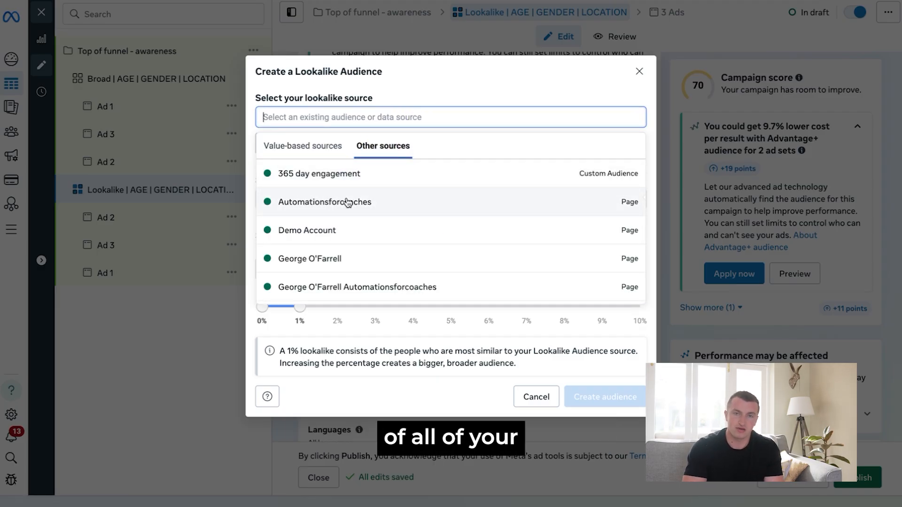
click(348, 177)
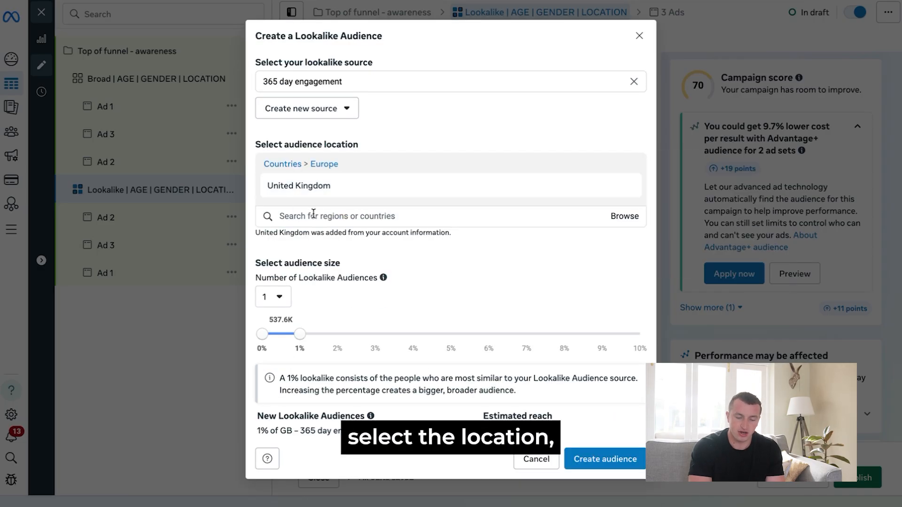
drag(325, 335, 657, 372)
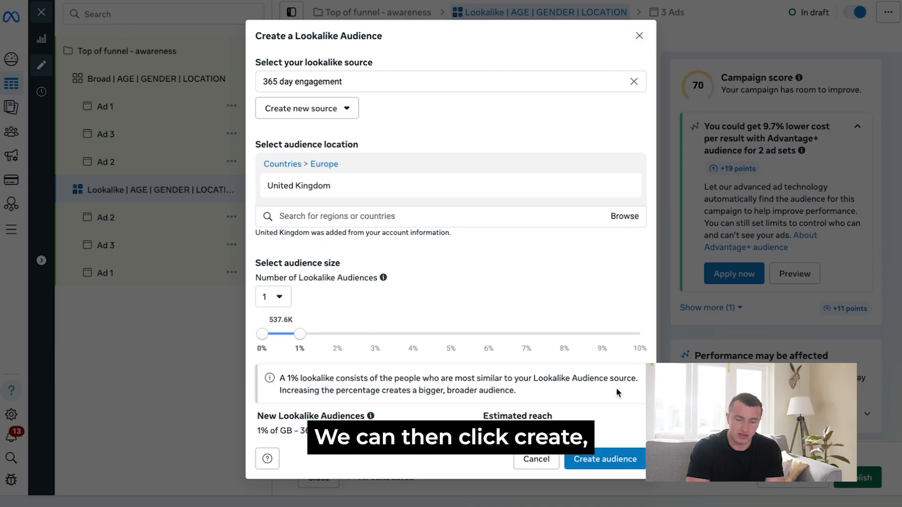
click(639, 42)
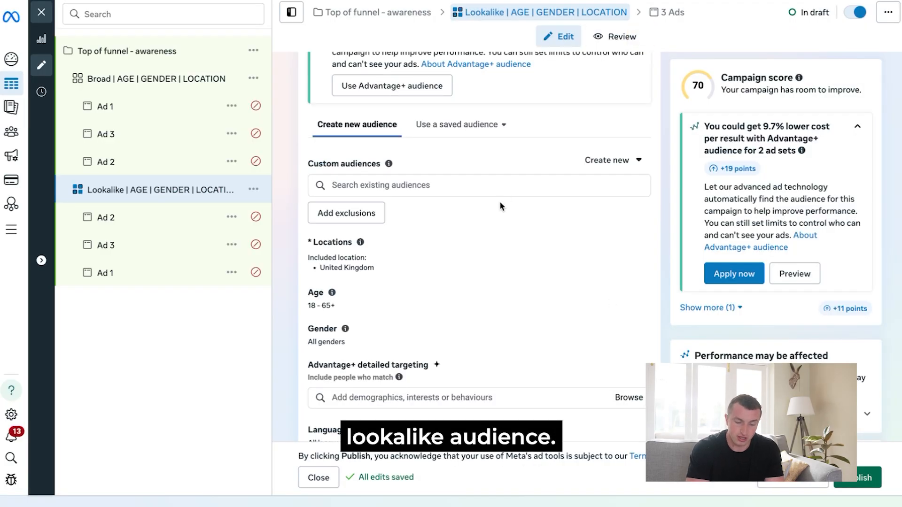
Rename the Lookalike ad set to Targeting | AGE | GENDER | LOCATION and go to its Advantage+ detailed targeting.
scroll(500, 206, up, 10)
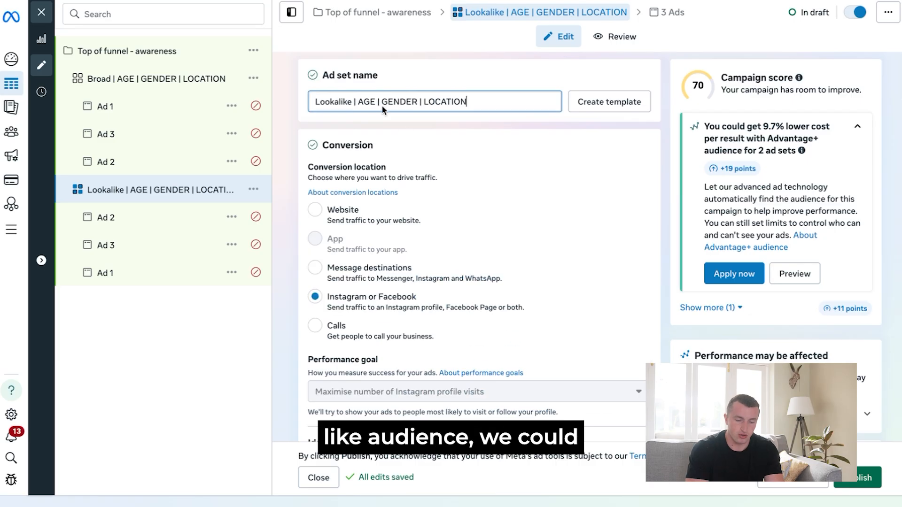
double_click(336, 100)
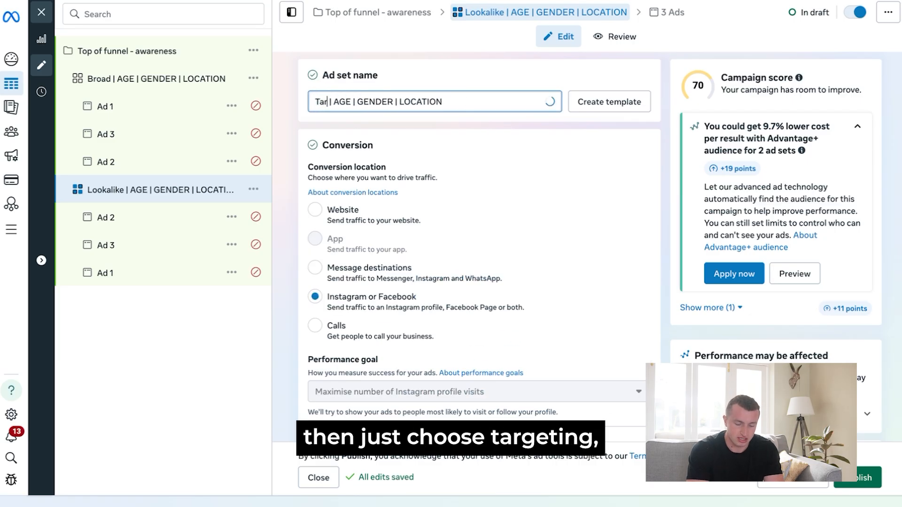
scroll(425, 317, down, 15)
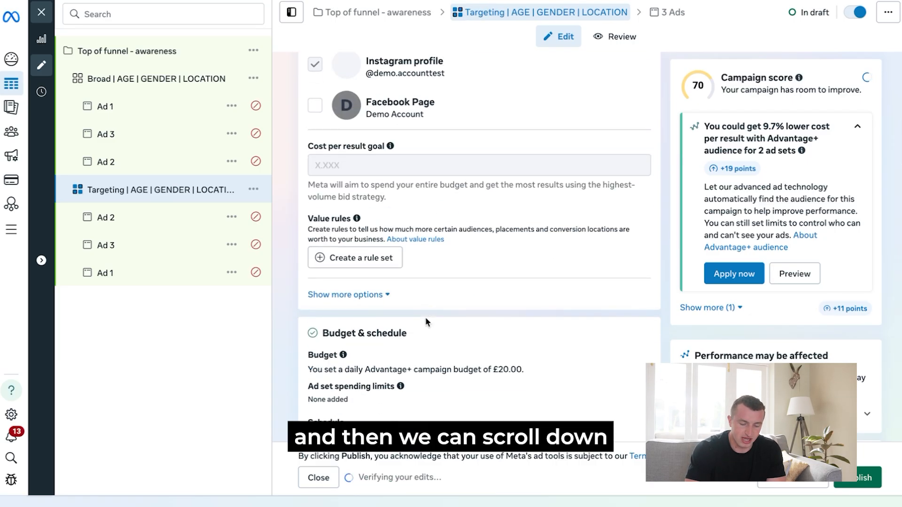
scroll(424, 317, down, 8)
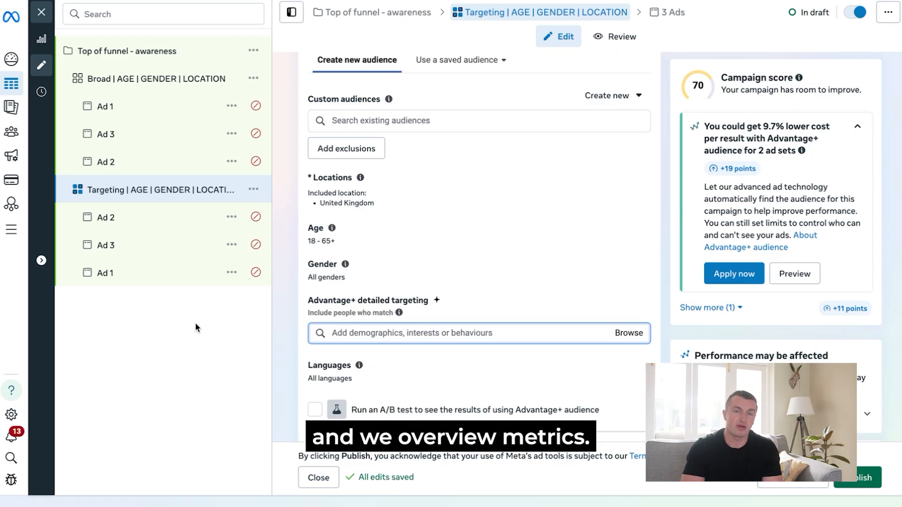
Close the ad set editor without publishing the drafts and view the campaign-level performance columns.
click(46, 16)
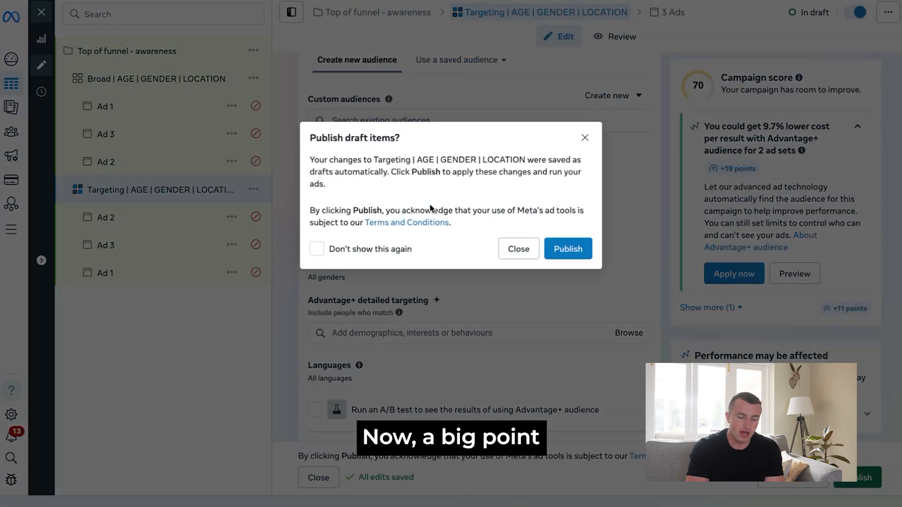
click(503, 245)
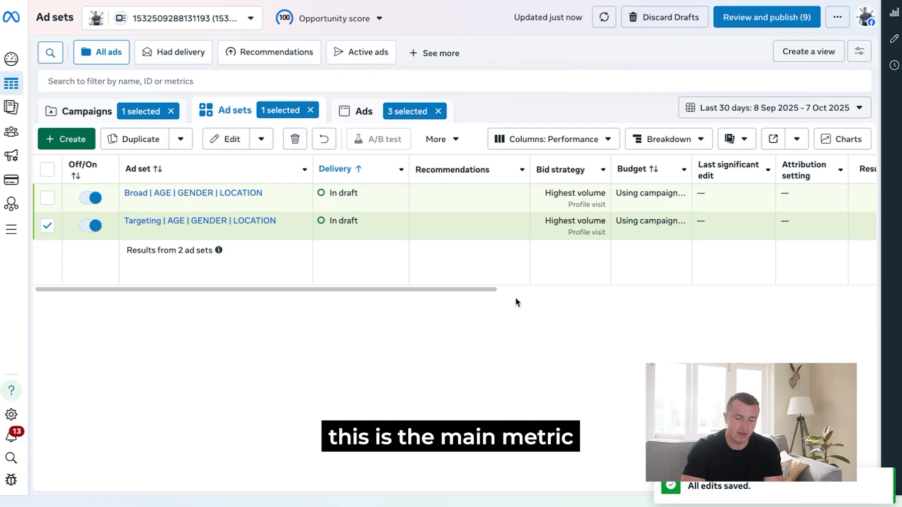
click(58, 111)
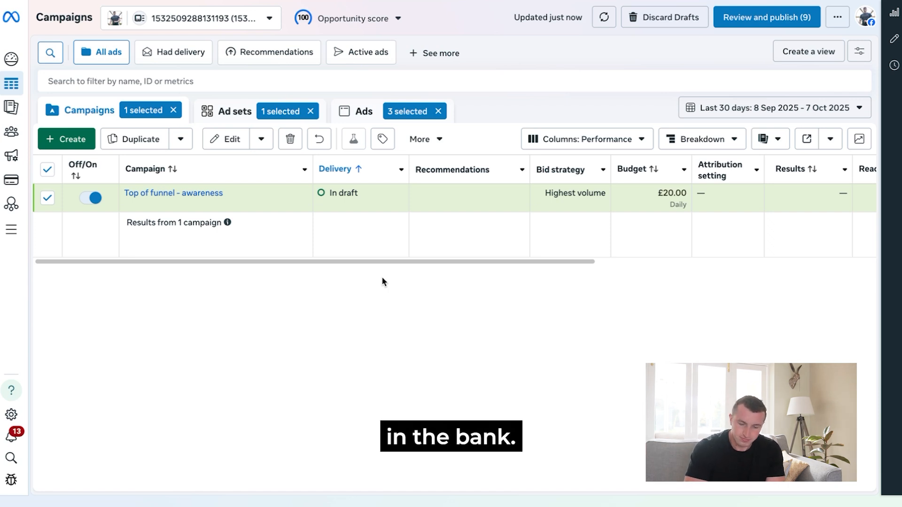
scroll(633, 214, right, 3)
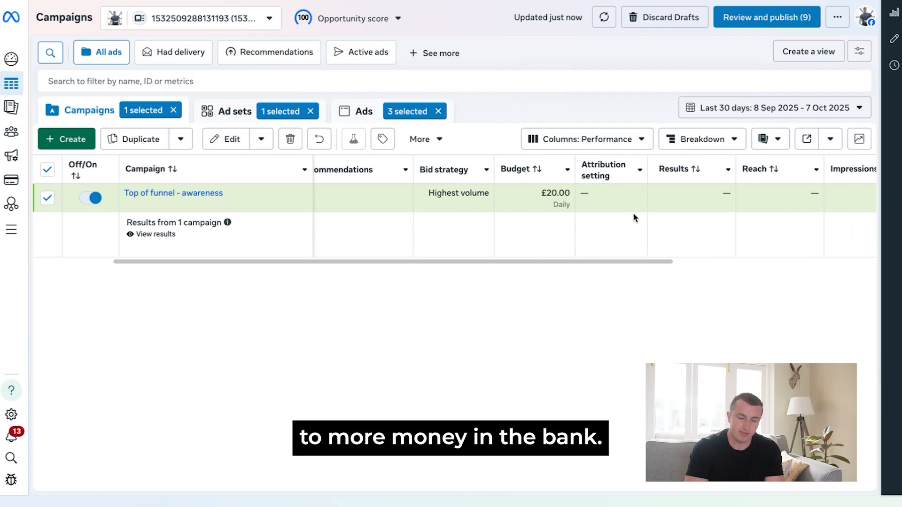
Customise the campaign table's columns, searching the metrics for Frequency and adding it to the selected columns.
scroll(633, 217, right, 5)
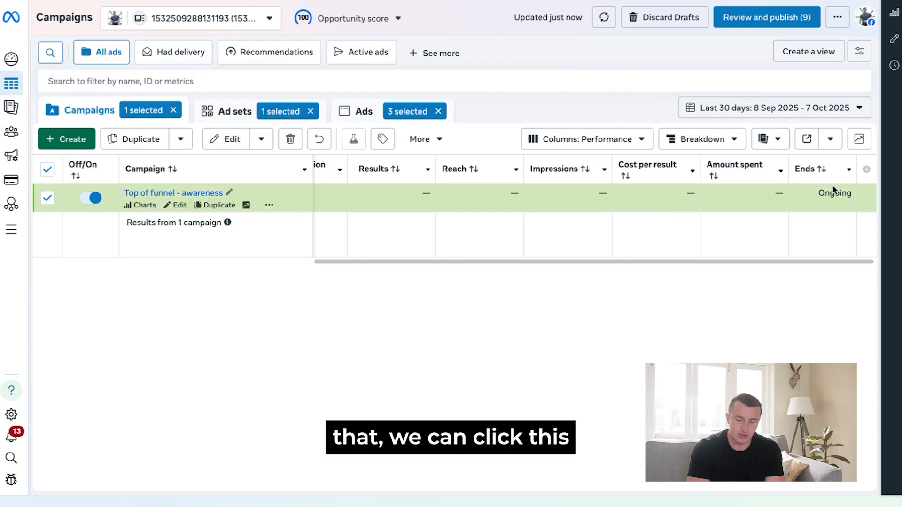
click(867, 170)
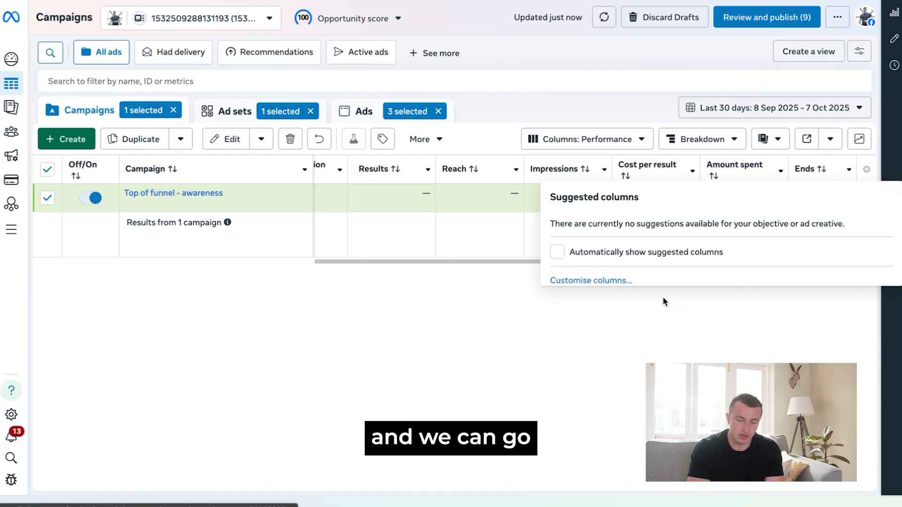
click(610, 280)
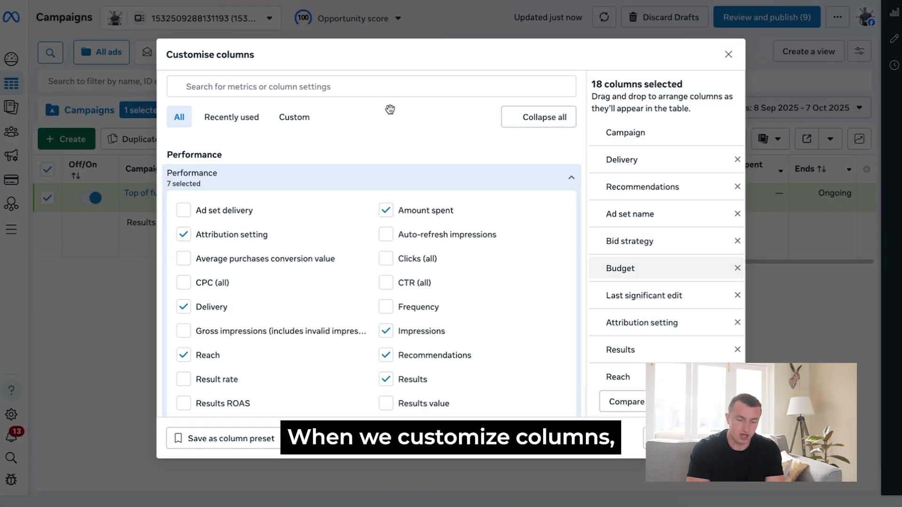
click(384, 88)
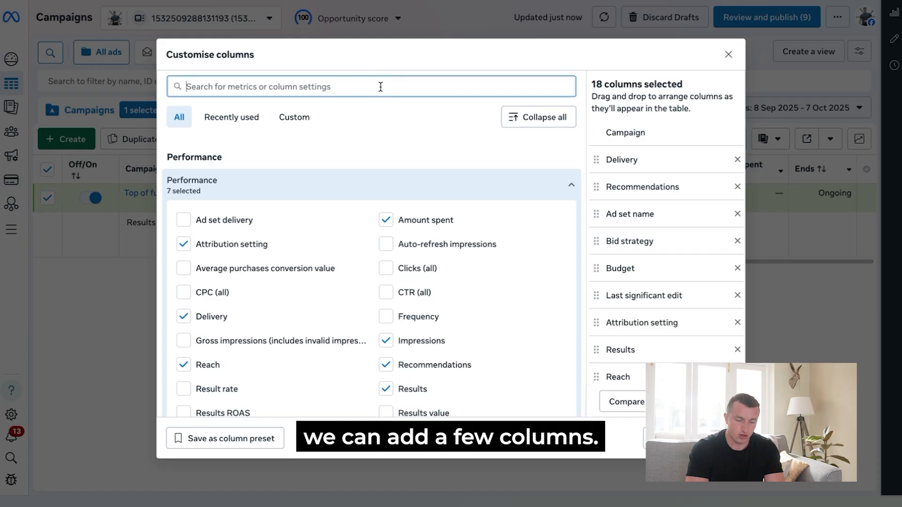
text(freque)
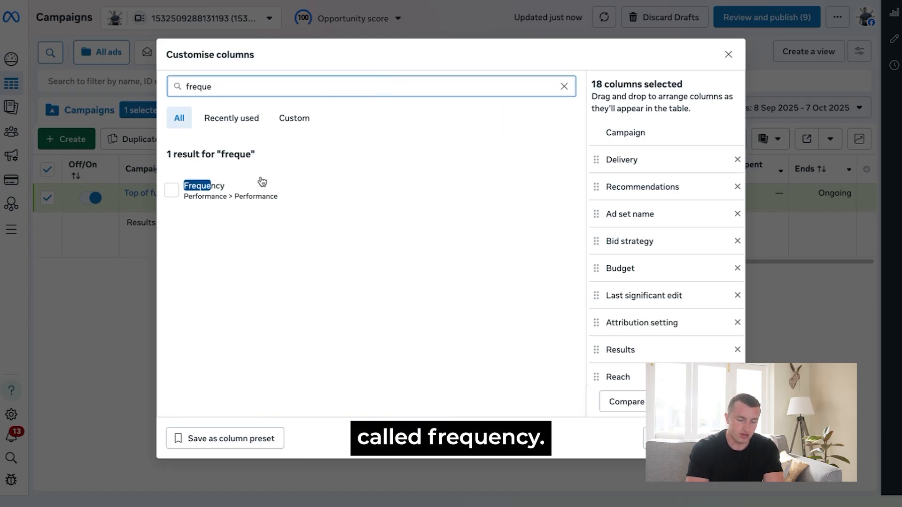
click(255, 192)
Add CTR (link click-through rate) and CPM to the selected columns and apply the customised column set.
double_click(226, 87)
text(link c)
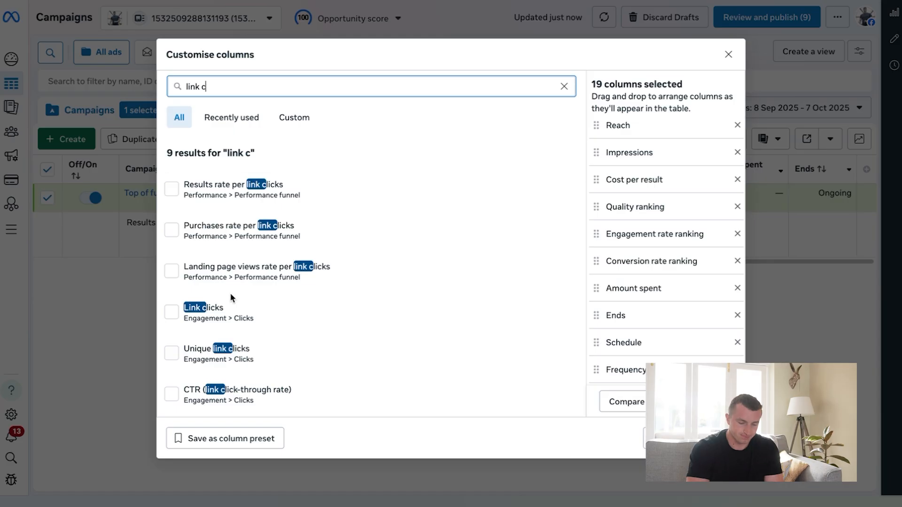
click(261, 383)
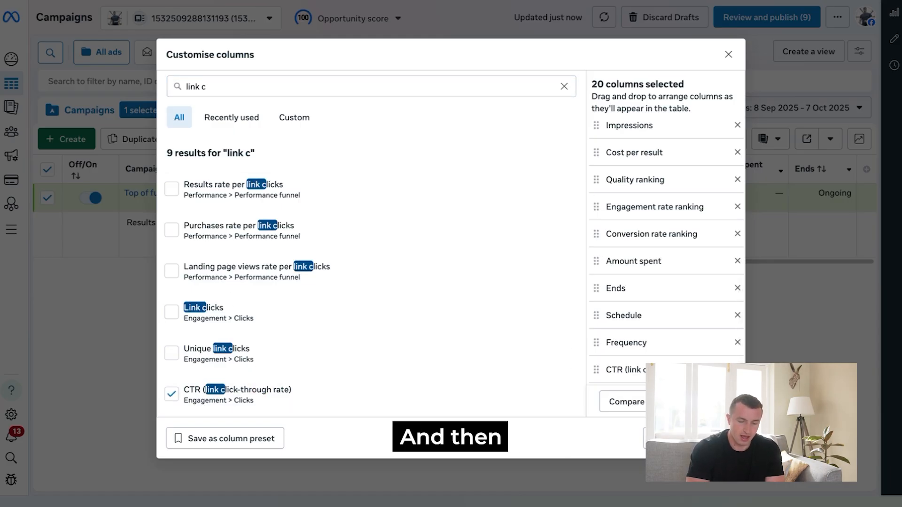
double_click(386, 83)
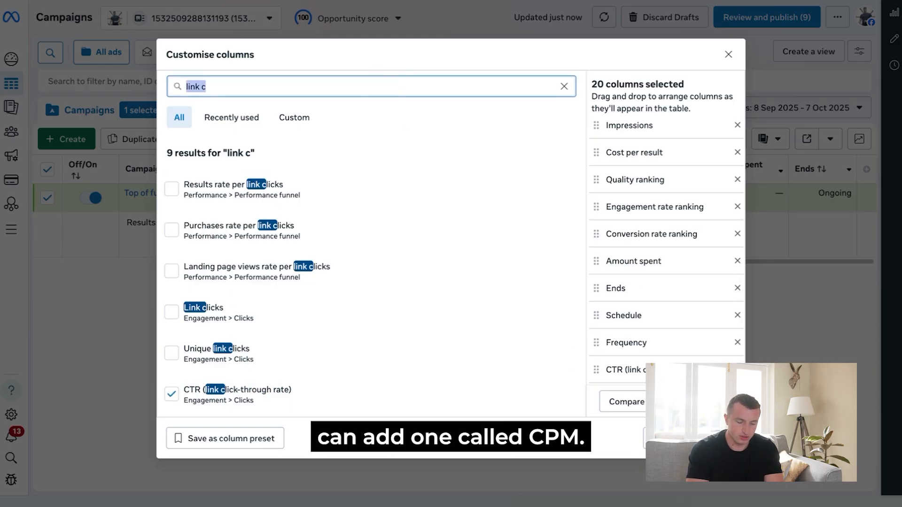
click(312, 188)
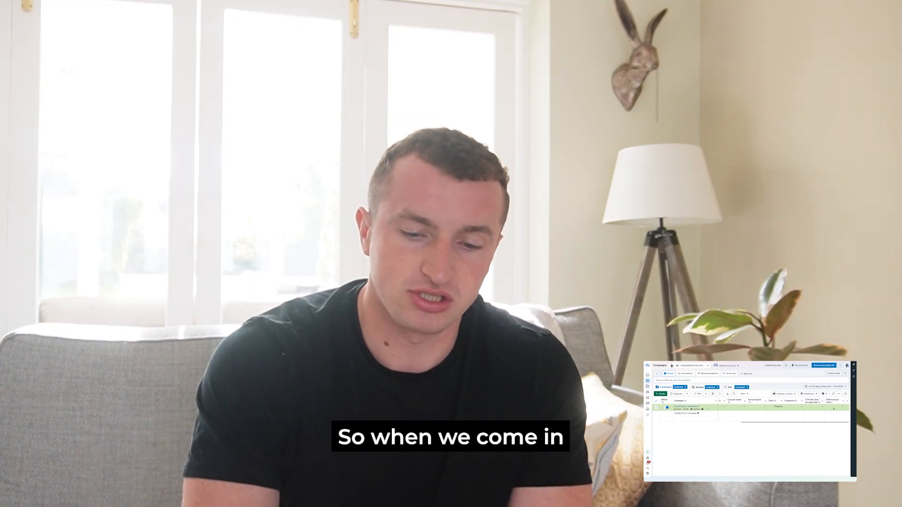
View the reporting date range options and close them without changing the range.
click(825, 386)
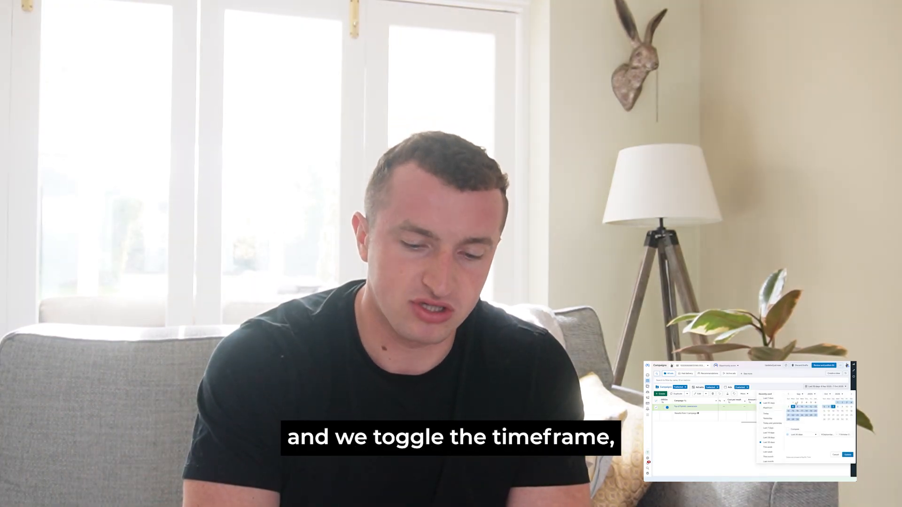
click(738, 439)
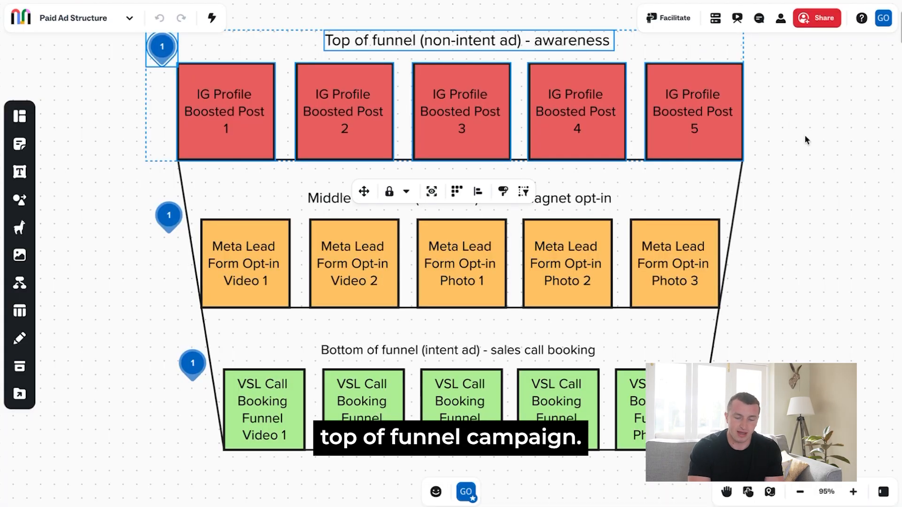
Switch to the Paid Ad Structure board in Mural and select the top of funnel awareness row with its five boosted posts.
drag(796, 143, 118, 49)
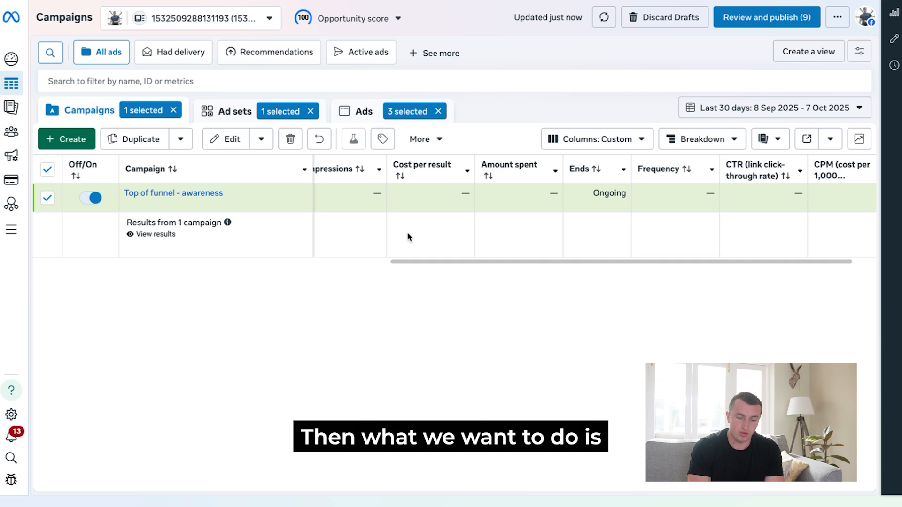
Switch back to Ads Manager and examine the awareness campaign's results, cost per result, frequency, CTR and CPM columns.
scroll(407, 232, left, 2)
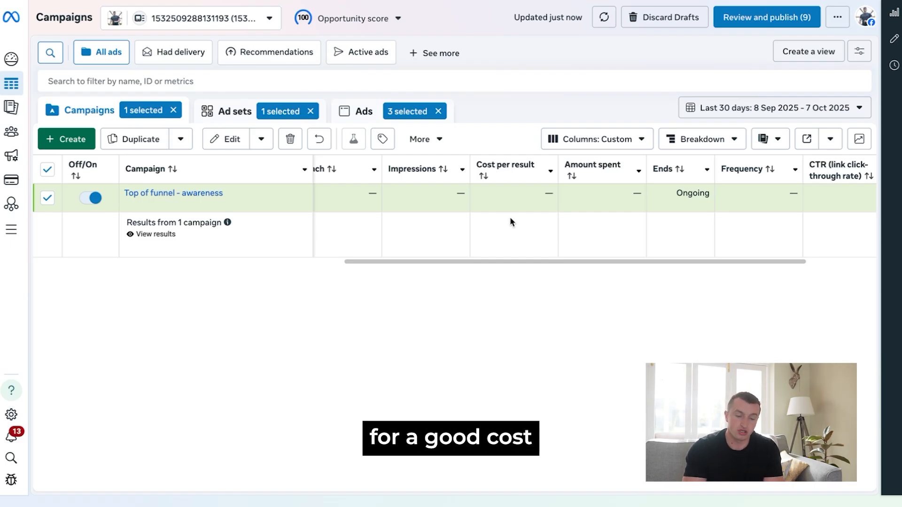
scroll(510, 220, left, 1)
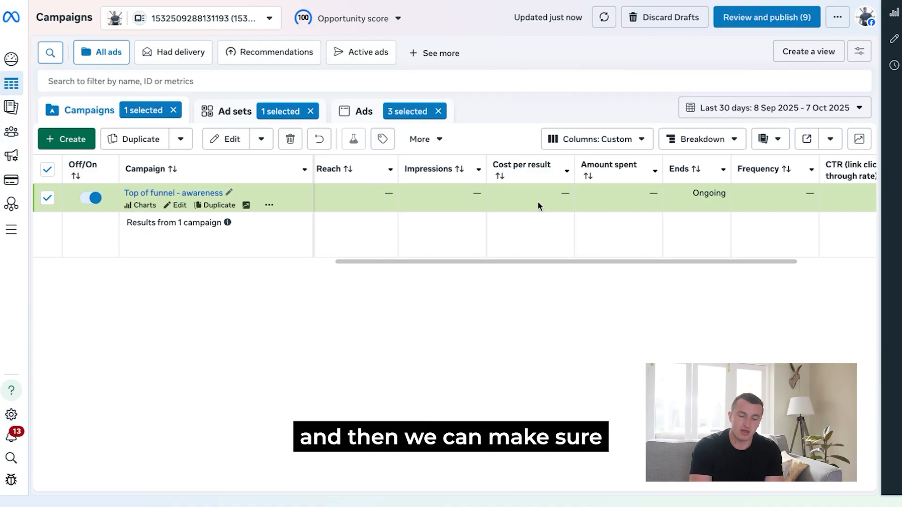
scroll(539, 202, right, 3)
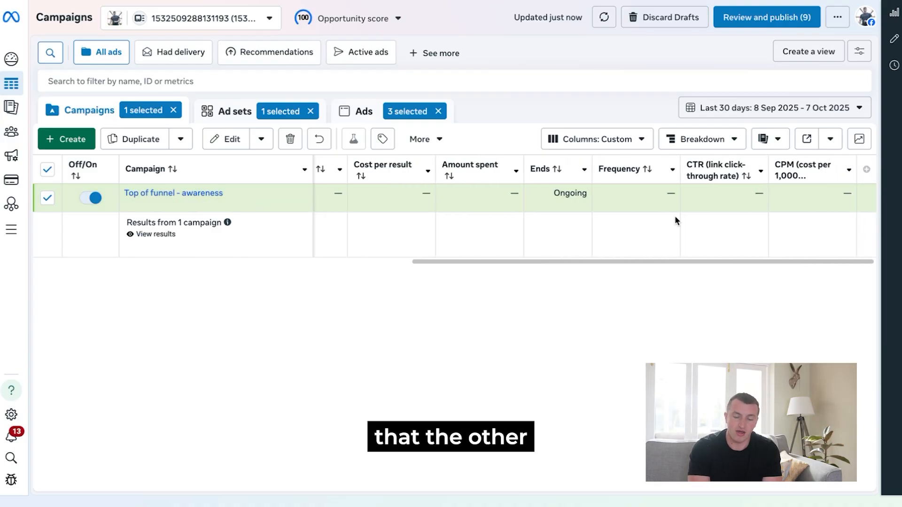
scroll(675, 219, left, 5)
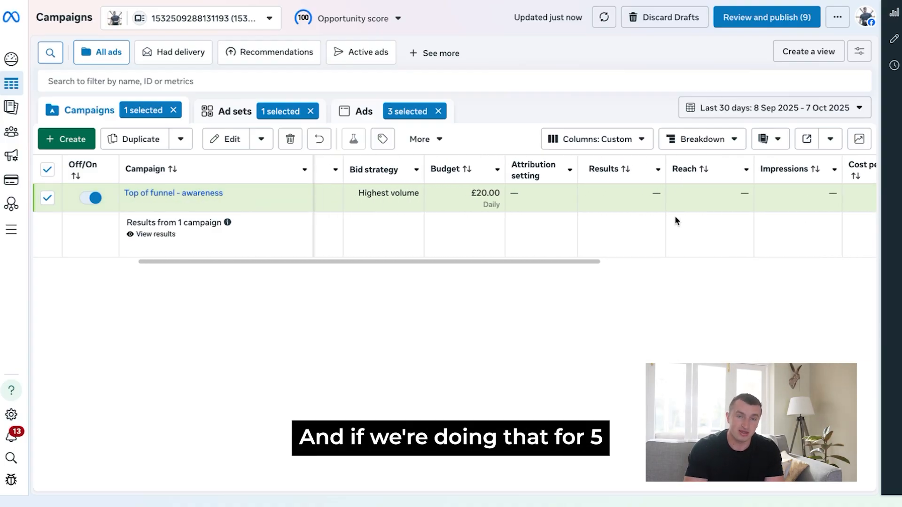